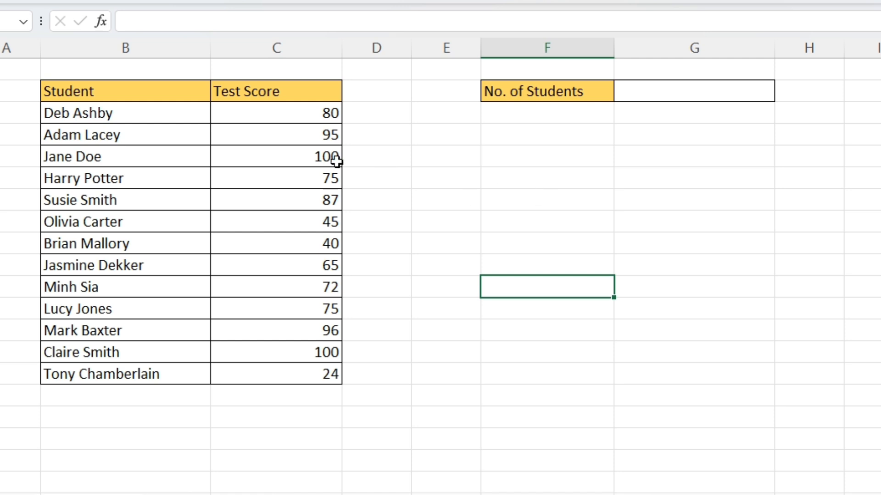
Step: Examine the Student and Test Score columns and the No. of Students cell
{"action": "left_click_drag", "start_coordinate": [104, 92], "coordinate": [114, 372]}
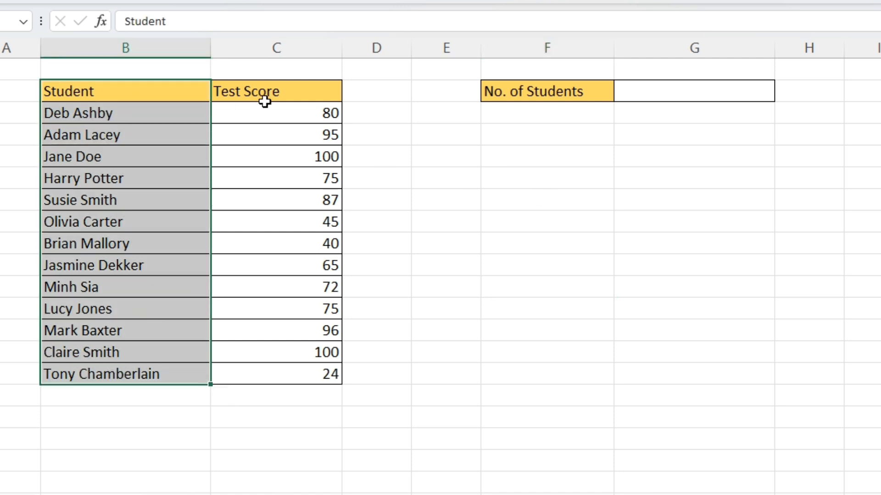
{"action": "left_click_drag", "start_coordinate": [261, 96], "coordinate": [257, 379]}
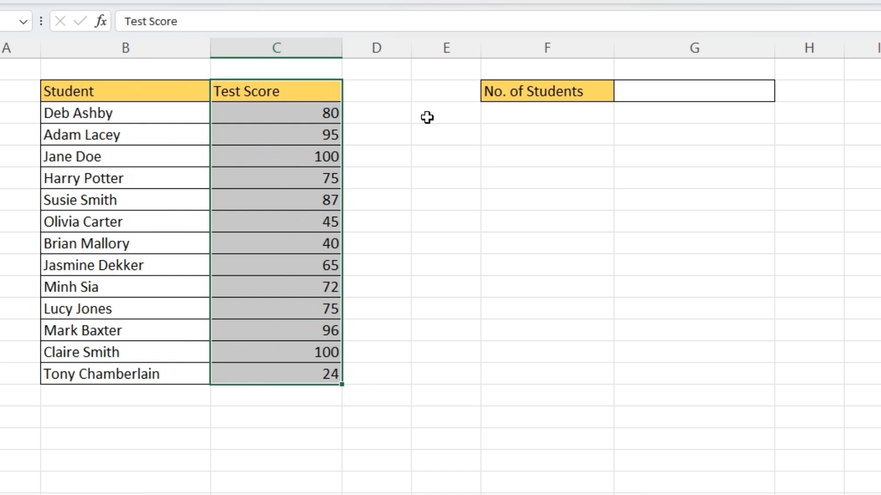
{"action": "left_click", "coordinate": [543, 97]}
{"action": "left_click", "coordinate": [635, 94]}
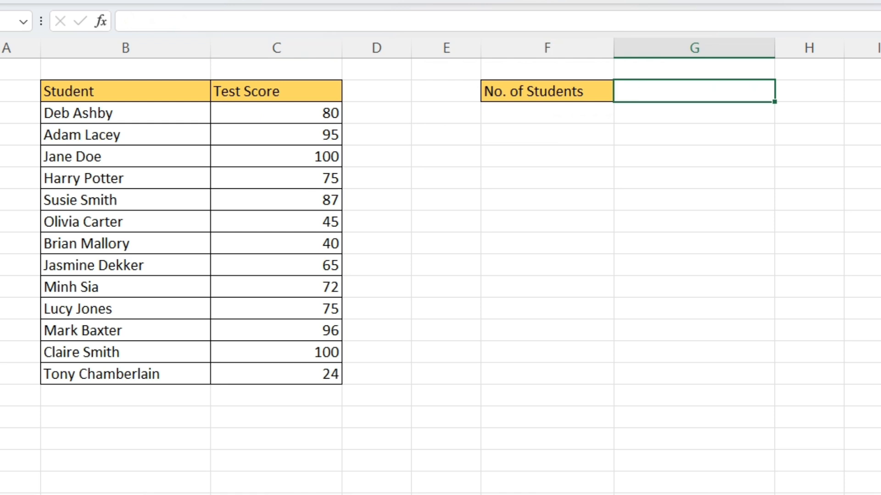
{"action": "key", "text": "ctrl+shift+u"}
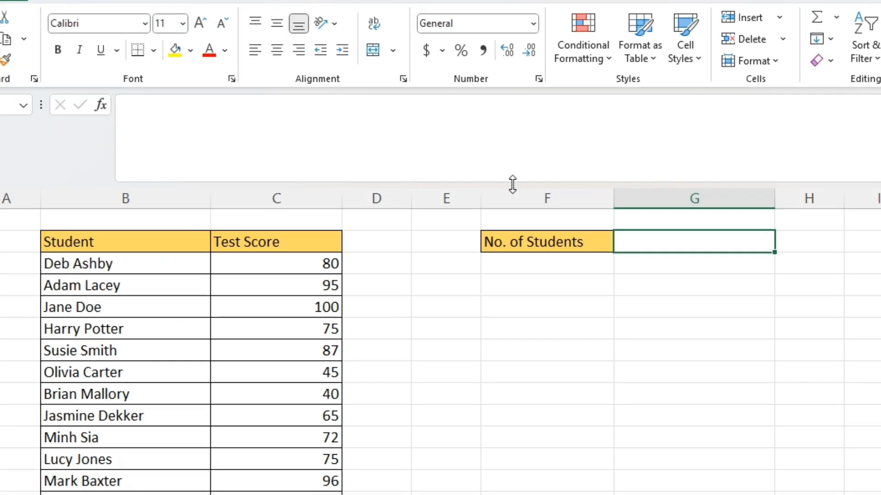
{"action": "left_click_drag", "start_coordinate": [513, 184], "coordinate": [513, 134]}
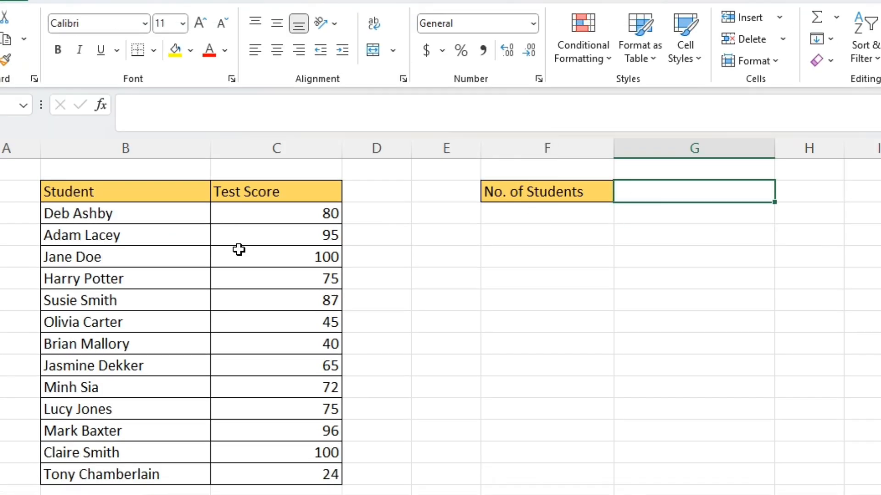
{"action": "left_click_drag", "start_coordinate": [183, 214], "coordinate": [201, 473]}
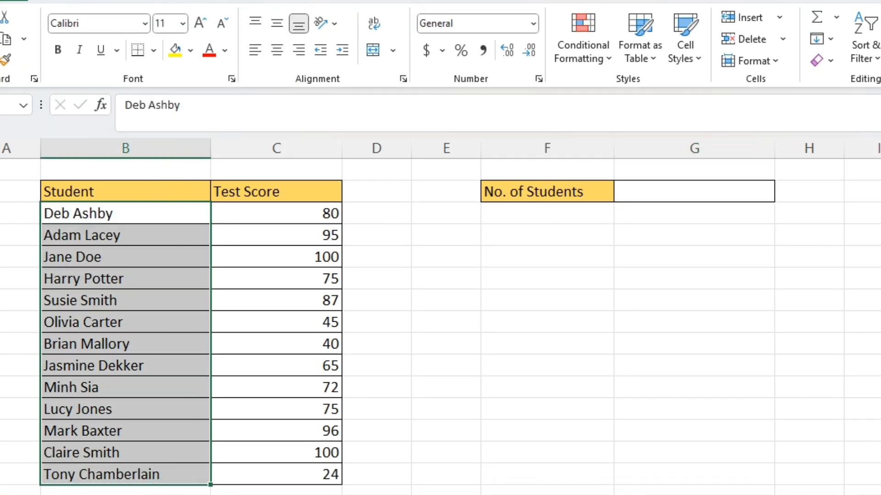
{"action": "scroll", "coordinate": [441, 316], "scroll_direction": "down", "scroll_amount": 1}
Step: Enter the formula =COUNT(B3:B15) in the No. of Students cell to count the student names
{"action": "left_click", "coordinate": [582, 191]}
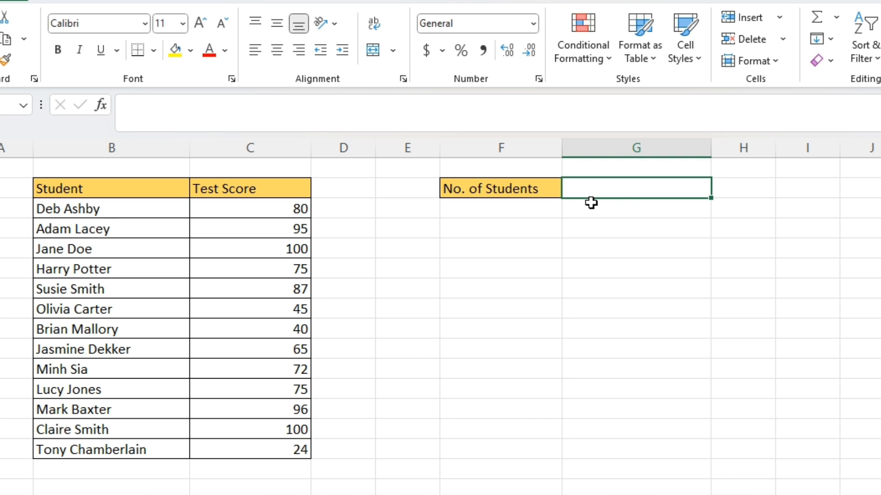
{"action": "type", "text": "="}
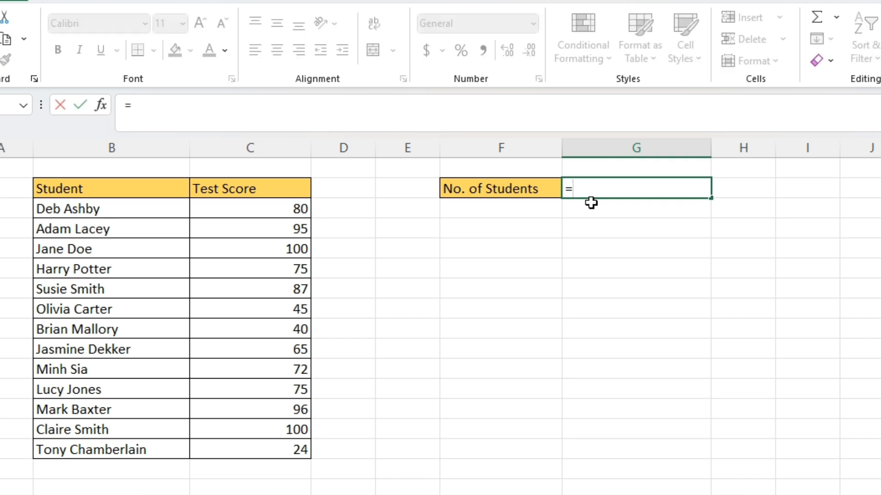
{"action": "type", "text": "count"}
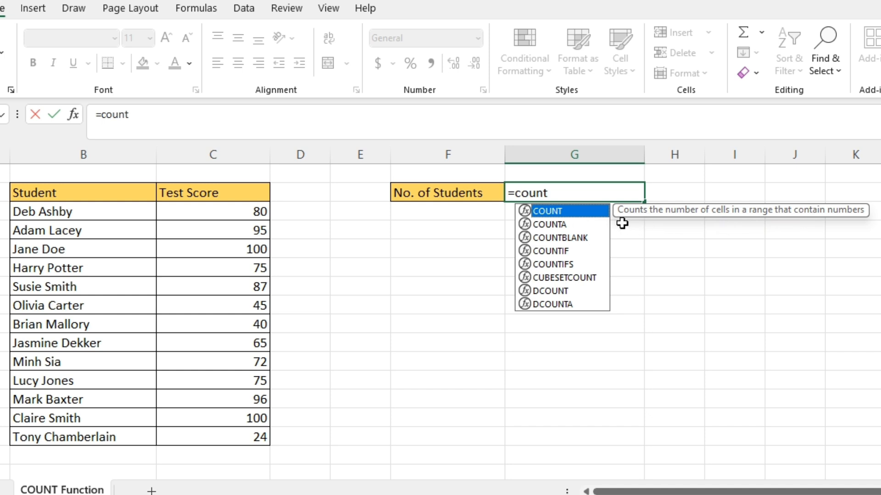
{"action": "key", "text": "Tab"}
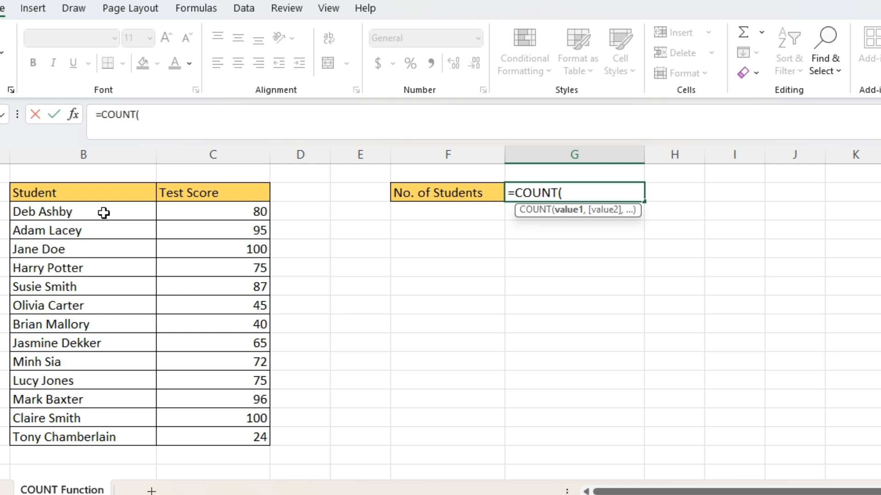
{"action": "left_click_drag", "start_coordinate": [104, 212], "coordinate": [121, 434]}
{"action": "type", "text": ")"}
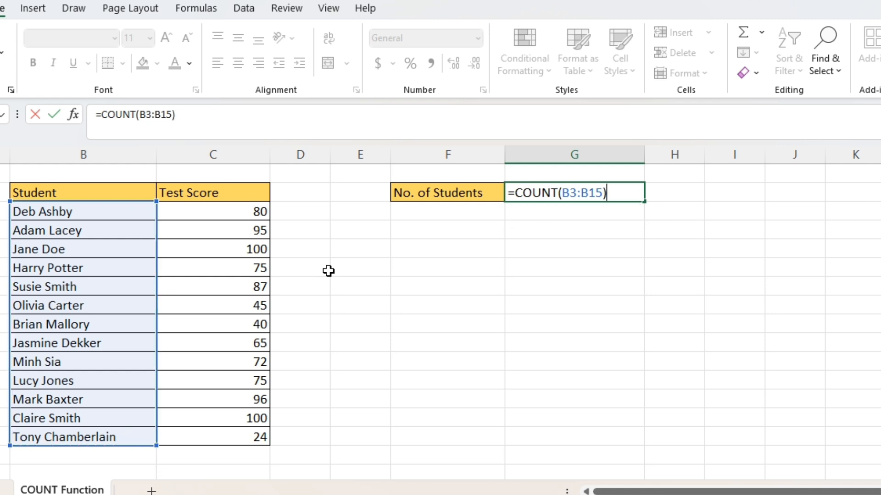
{"action": "key", "text": "Return"}
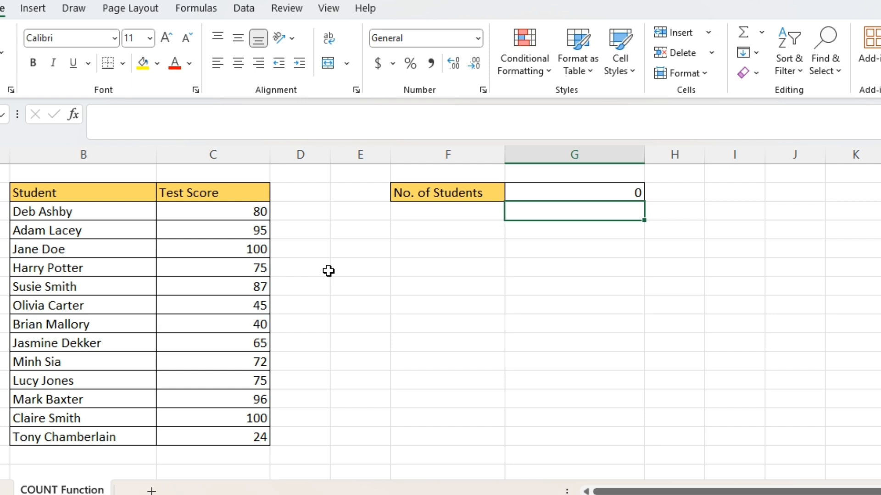
Step: Inspect the COUNT formula in the No. of Students cell and the name range it refers to
{"action": "left_click", "coordinate": [518, 189]}
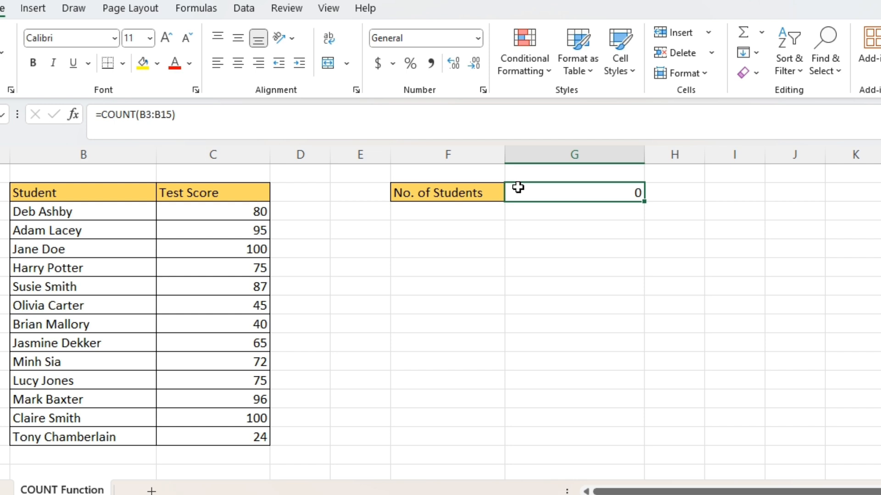
{"action": "left_click_drag", "start_coordinate": [134, 210], "coordinate": [103, 438]}
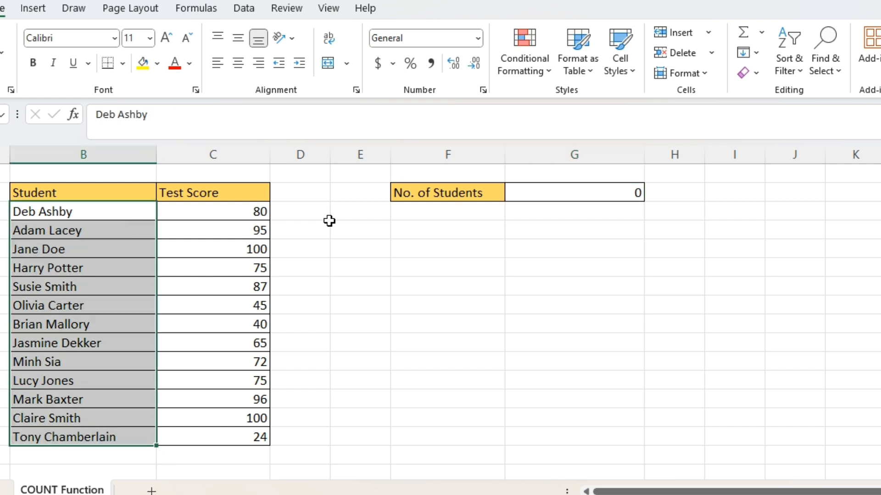
{"action": "left_click", "coordinate": [531, 197]}
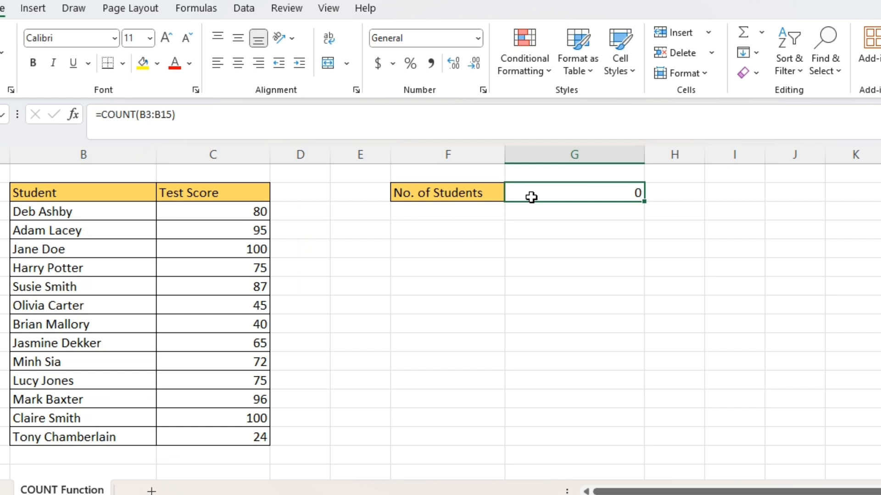
Step: Replace the No. of Students formula with =COUNT(C3:C15) to count the Test Score column
{"action": "double_click", "coordinate": [531, 198]}
{"action": "left_click", "coordinate": [620, 192]}
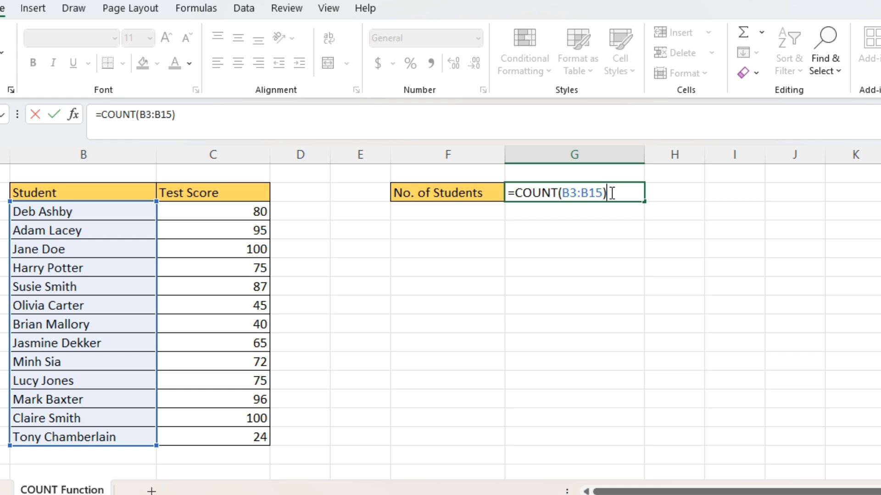
{"action": "left_click_drag", "start_coordinate": [612, 193], "coordinate": [517, 194]}
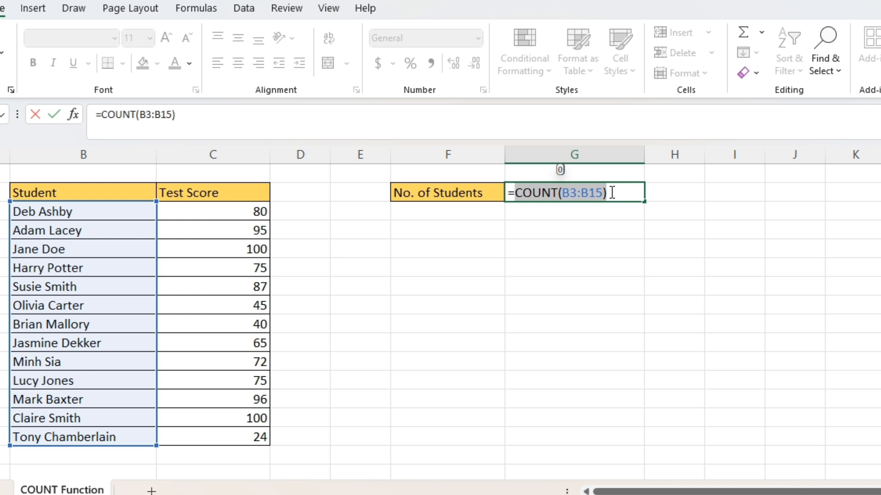
{"action": "key", "text": "BackSpace"}
{"action": "type", "text": "count"}
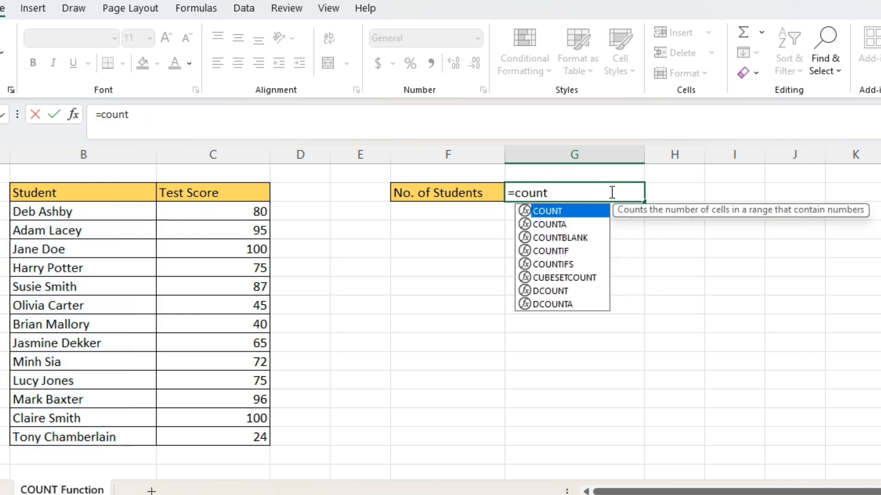
{"action": "key", "text": "Tab"}
{"action": "left_click_drag", "start_coordinate": [232, 211], "coordinate": [222, 437]}
{"action": "type", "text": ")"}
{"action": "key", "text": "Return"}
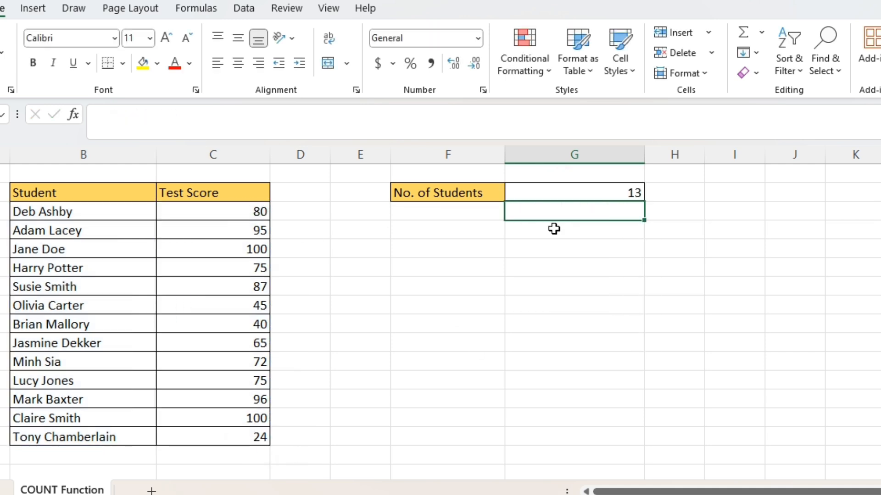
Step: Replace the No. of Students formula with =COUNTA(B3:B15) to count the non-empty student name cells
{"action": "left_click", "coordinate": [552, 197]}
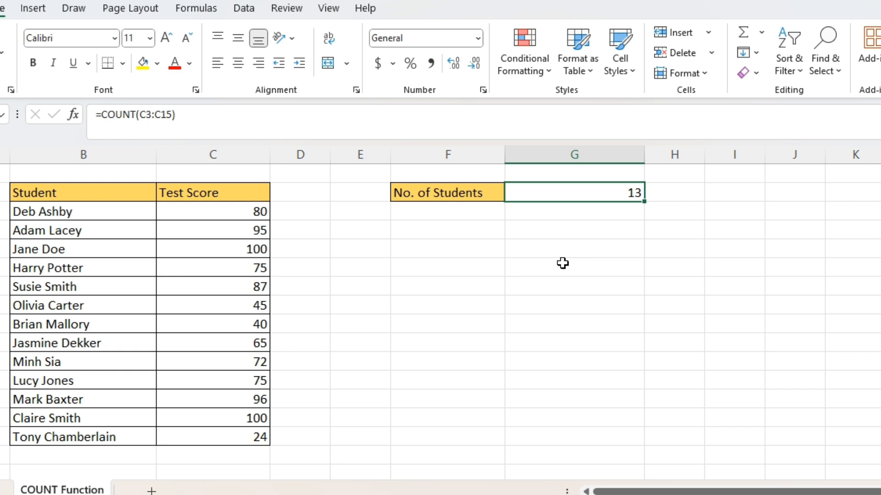
{"action": "double_click", "coordinate": [615, 194]}
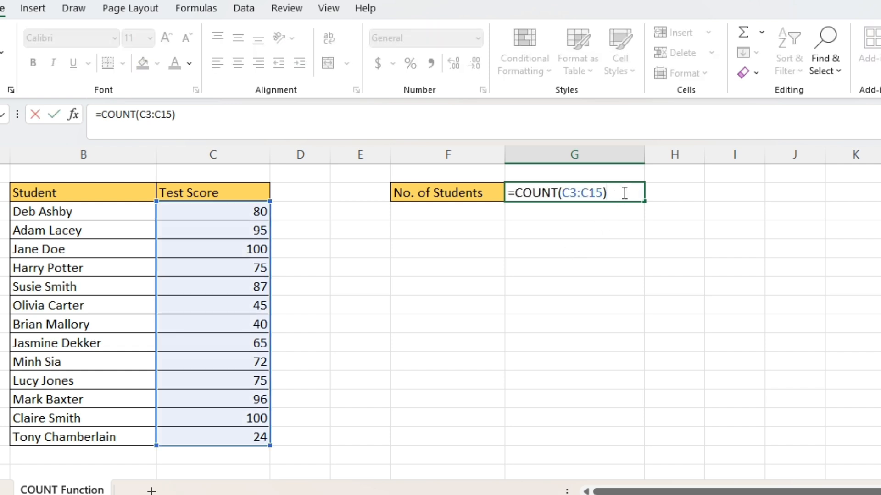
{"action": "left_click_drag", "start_coordinate": [625, 192], "coordinate": [508, 193]}
{"action": "key", "text": "BackSpace"}
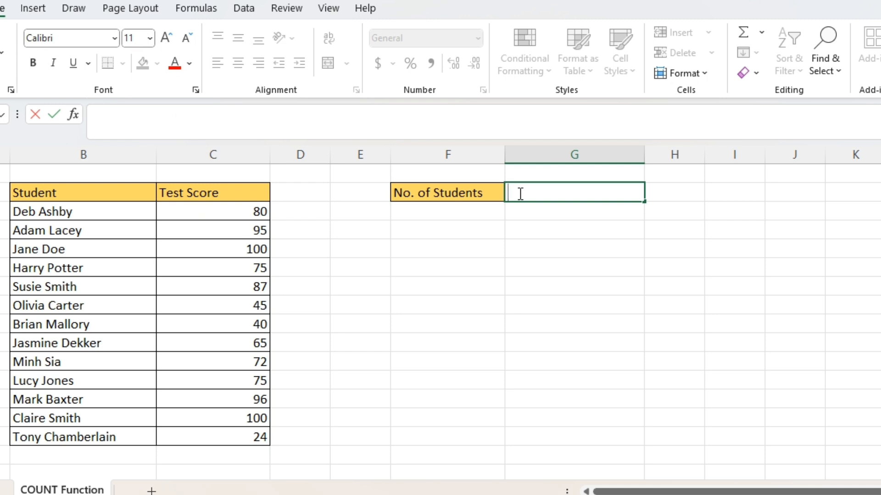
{"action": "type", "text": "=counta"}
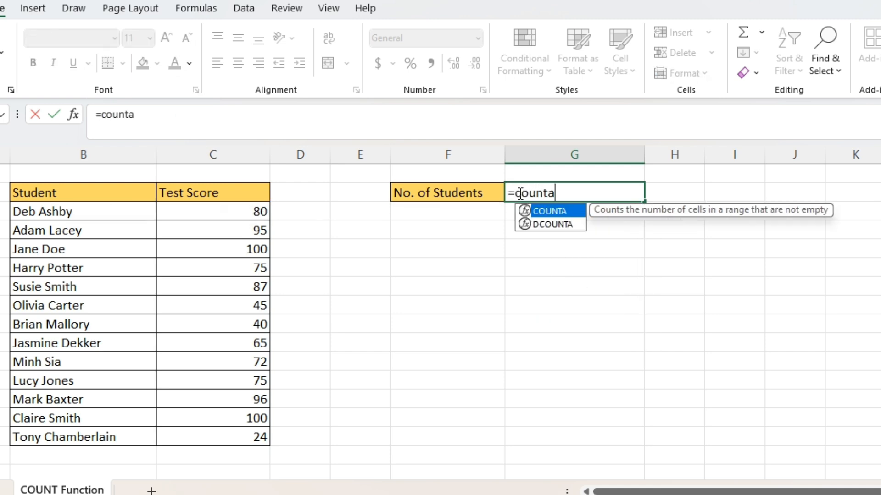
{"action": "key", "text": "Tab"}
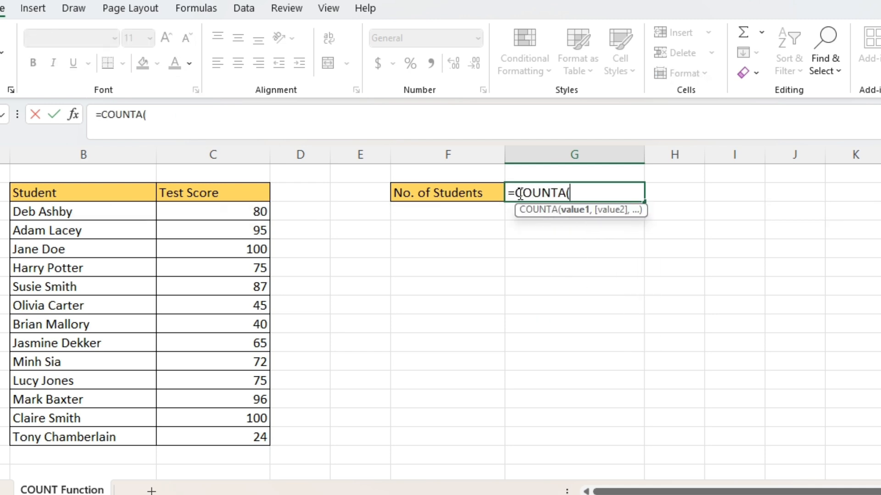
{"action": "key", "text": "BackSpace"}
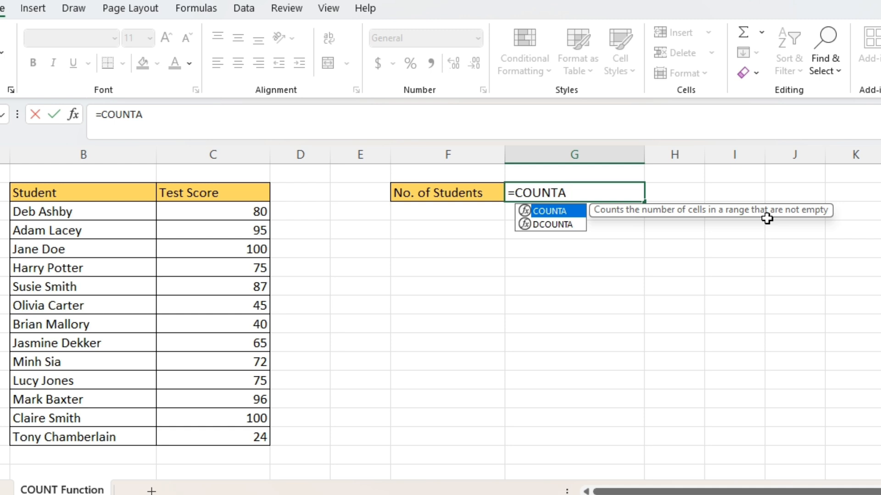
{"action": "type", "text": "("}
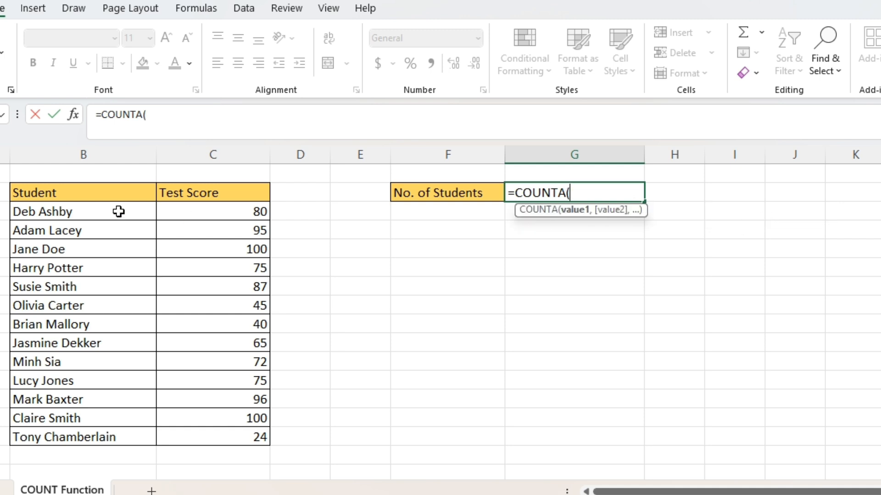
{"action": "left_click_drag", "start_coordinate": [119, 211], "coordinate": [128, 425]}
{"action": "left_click_drag", "start_coordinate": [184, 204], "coordinate": [187, 439]}
{"action": "left_click_drag", "start_coordinate": [112, 211], "coordinate": [132, 435]}
{"action": "type", "text": ")"}
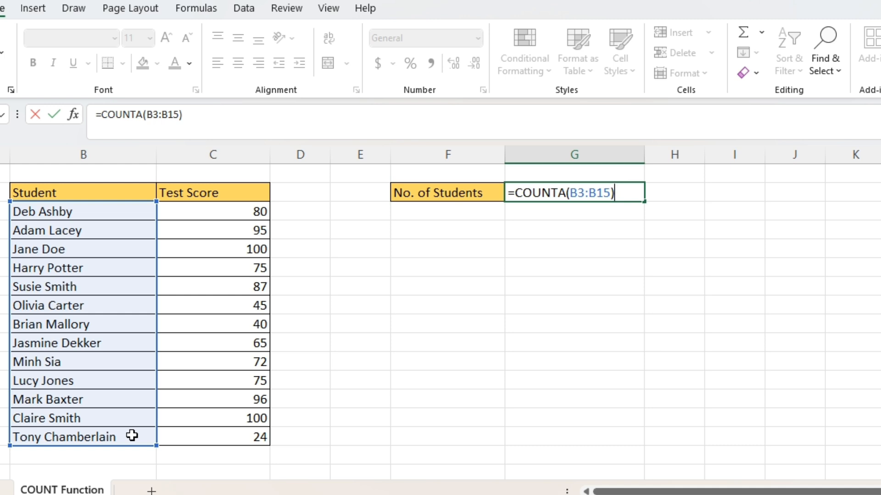
{"action": "key", "text": "Return"}
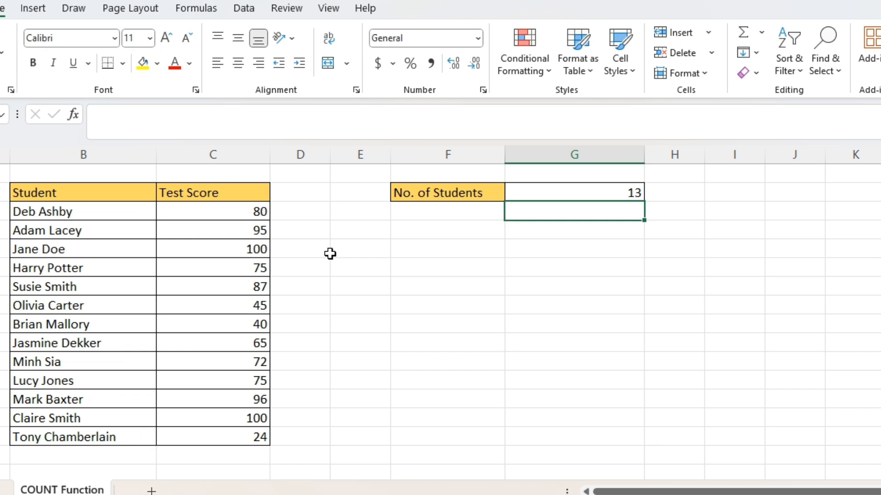
Step: Clear the student name and test score in row 8 of the table
{"action": "left_click", "coordinate": [532, 192]}
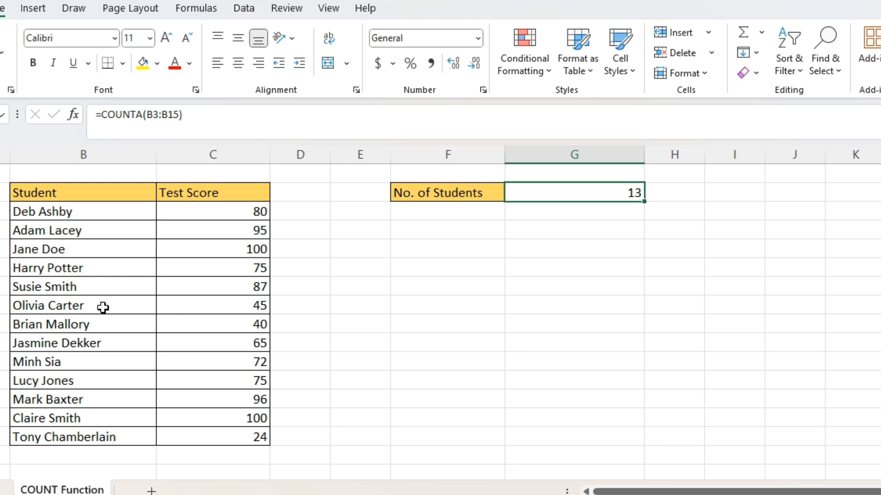
{"action": "left_click_drag", "start_coordinate": [103, 307], "coordinate": [191, 305]}
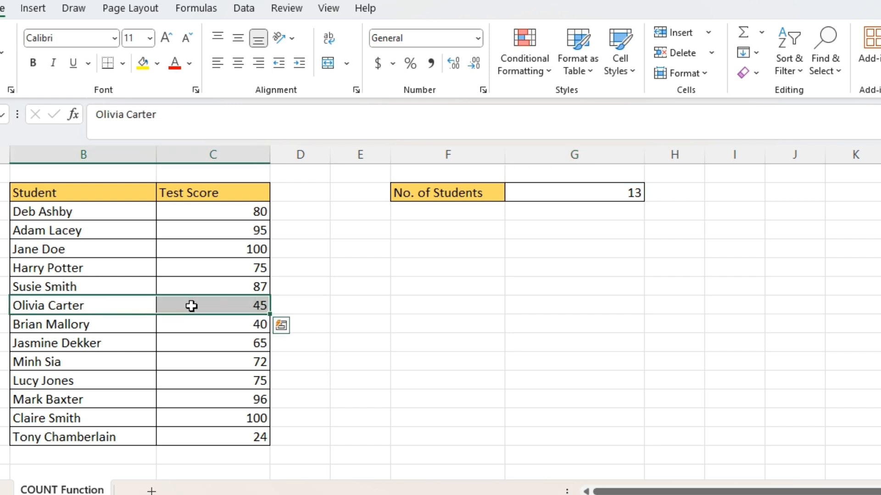
{"action": "key", "text": "Delete"}
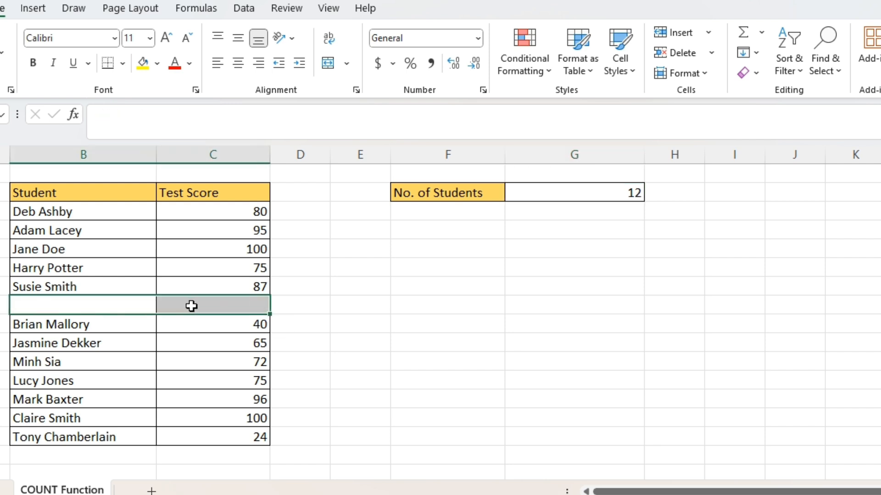
Step: Examine the emptied table row and the No. of Students result
{"action": "left_click", "coordinate": [229, 360]}
{"action": "left_click_drag", "start_coordinate": [114, 287], "coordinate": [133, 380]}
{"action": "left_click", "coordinate": [183, 326]}
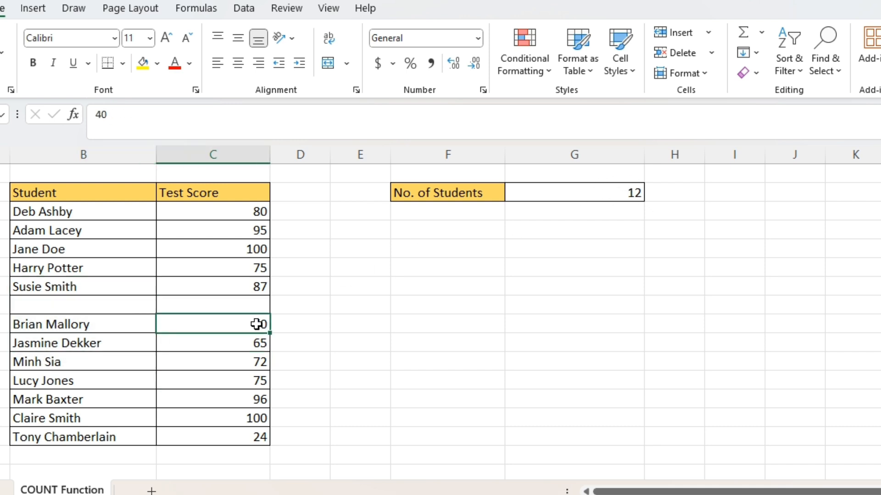
{"action": "left_click_drag", "start_coordinate": [114, 310], "coordinate": [203, 308]}
{"action": "left_click", "coordinate": [621, 195]}
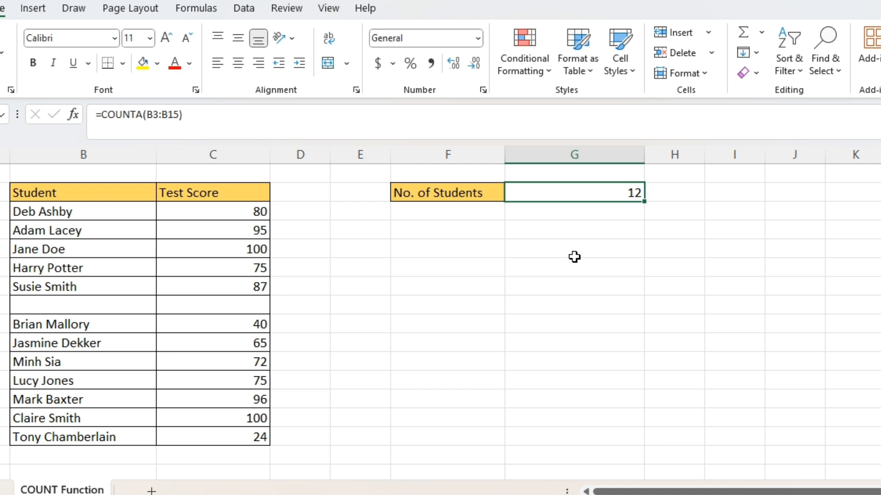
Step: Replace the No. of Students formula with =COUNTA(C3:C15) to count the Test Score column
{"action": "double_click", "coordinate": [619, 193]}
{"action": "left_click_drag", "start_coordinate": [614, 193], "coordinate": [568, 202]}
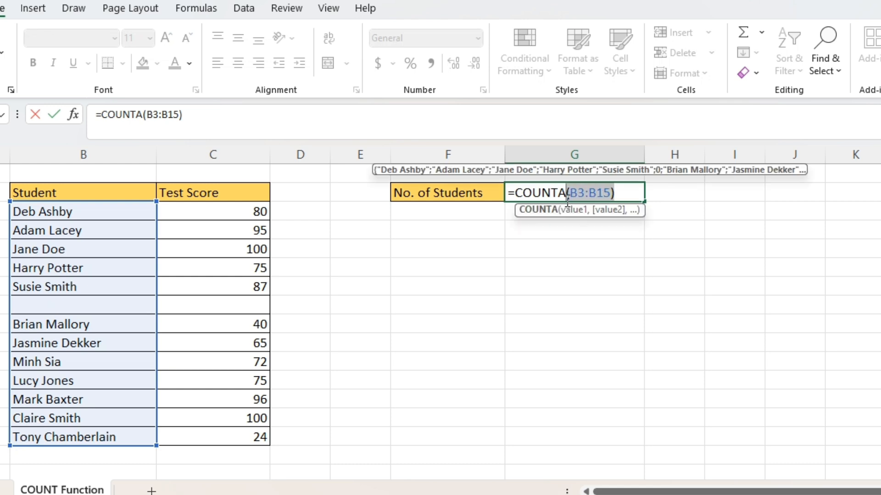
{"action": "key", "text": "BackSpace"}
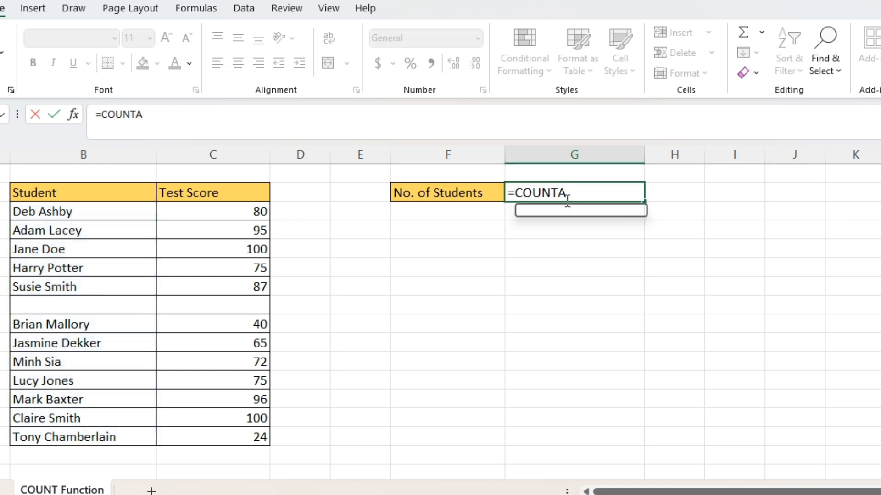
{"action": "type", "text": "("}
{"action": "key", "text": "BackSpace"}
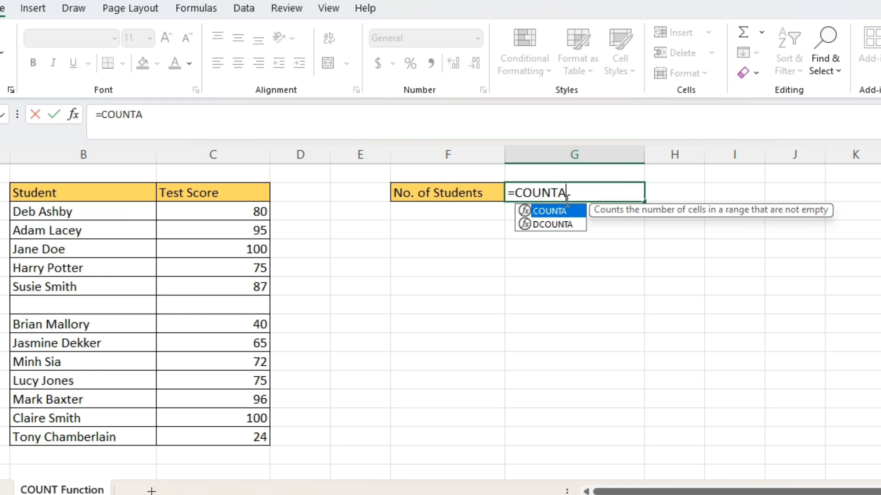
{"action": "key", "text": "BackSpace"}
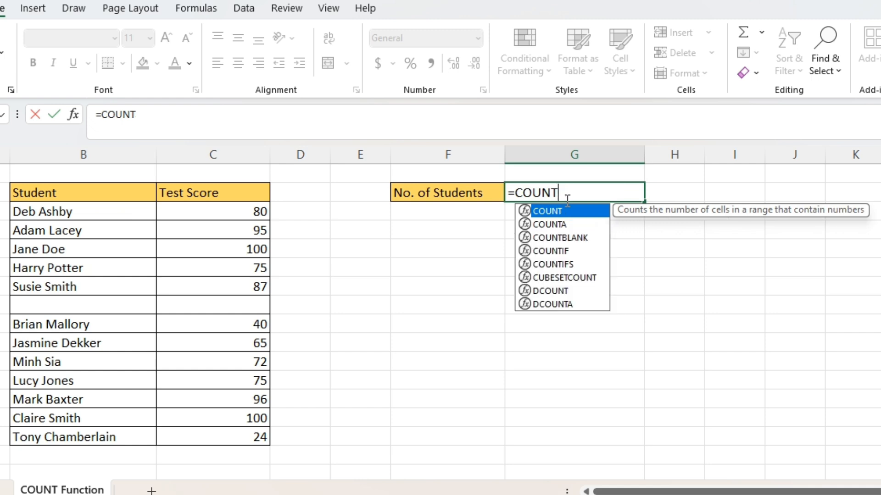
{"action": "type", "text": "A("}
{"action": "left_click_drag", "start_coordinate": [190, 214], "coordinate": [192, 432]}
{"action": "key", "text": "Return"}
{"action": "key", "text": "Up"}
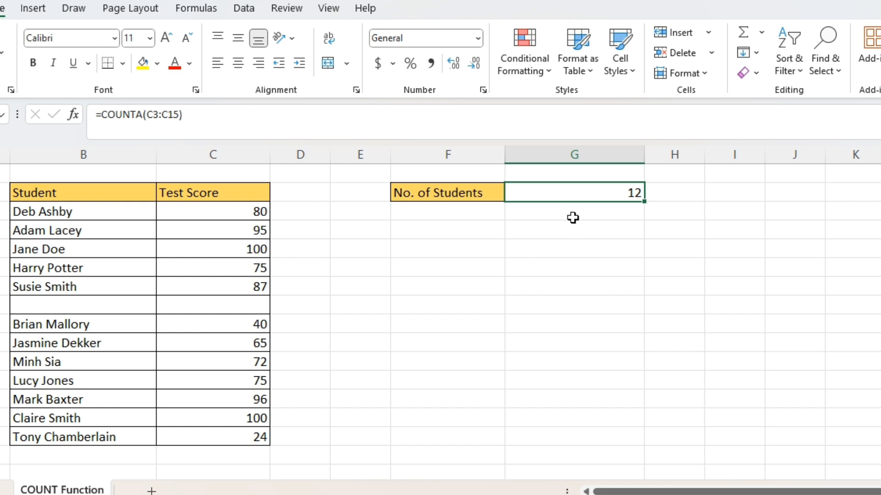
Step: Change the No. of Students formula to =COUNTBLANK(B3:B15) to count empty student name cells
{"action": "double_click", "coordinate": [626, 189]}
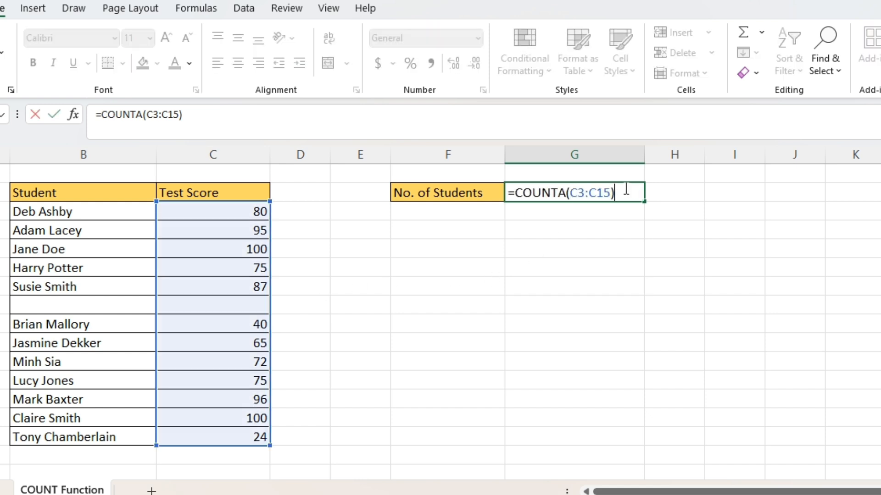
{"action": "key", "text": "BackSpace"}
{"action": "key", "text": "BackSpace"}
{"action": "key", "text": "BackSpace"}
{"action": "key", "text": "BackSpace"}
{"action": "key", "text": "BackSpace"}
{"action": "key", "text": "BackSpace"}
{"action": "key", "text": "BackSpace"}
{"action": "key", "text": "BackSpace"}
{"action": "key", "text": "BackSpace"}
{"action": "type", "text": "BLANK("}
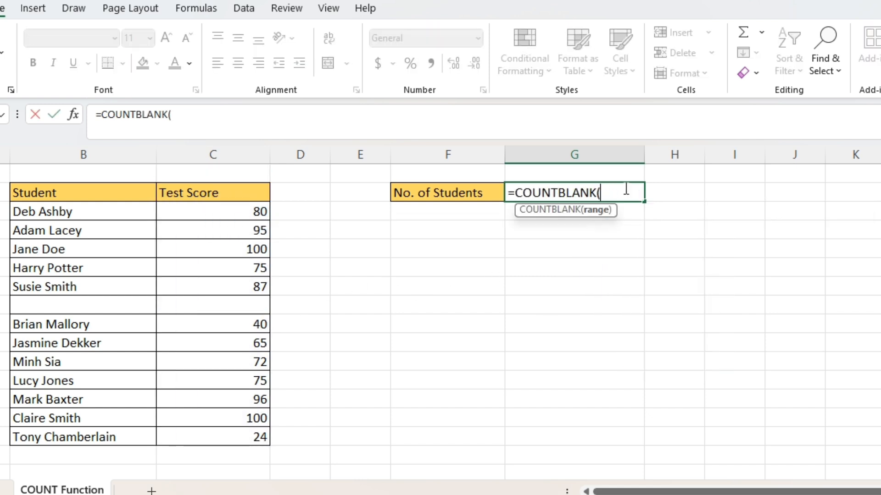
{"action": "left_click_drag", "start_coordinate": [125, 213], "coordinate": [112, 434]}
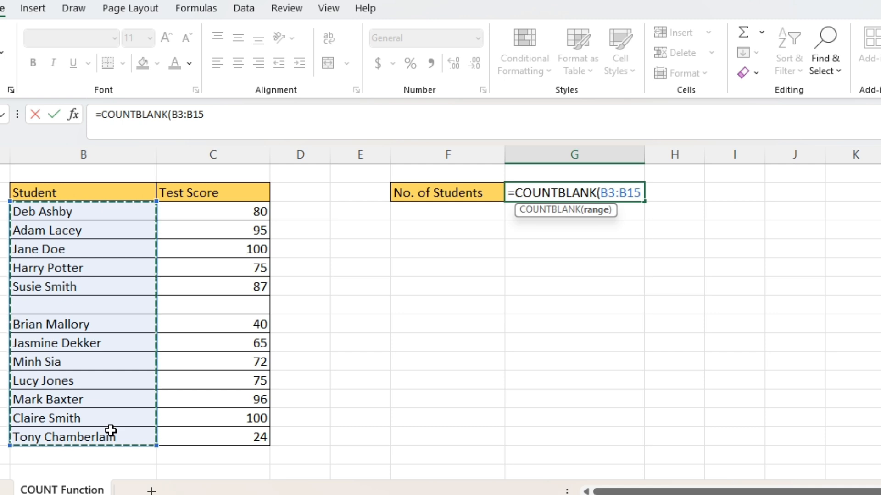
{"action": "type", "text": ")"}
{"action": "key", "text": "Return"}
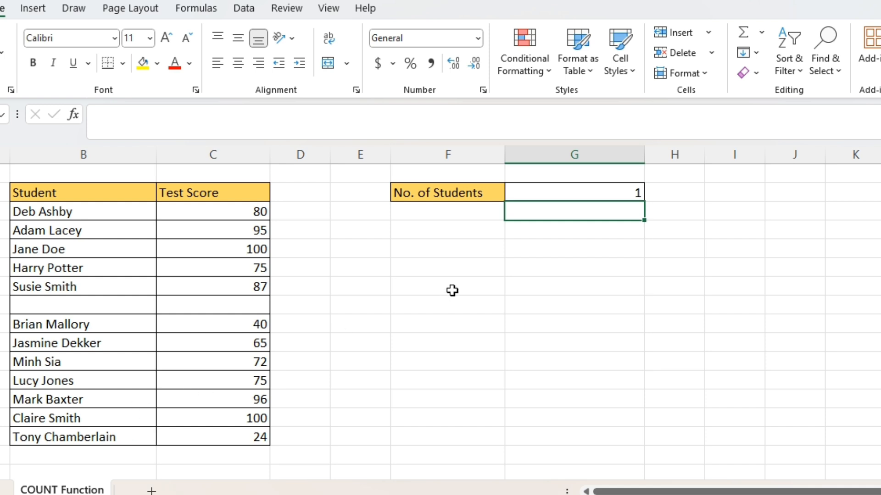
{"action": "key", "text": "Up"}
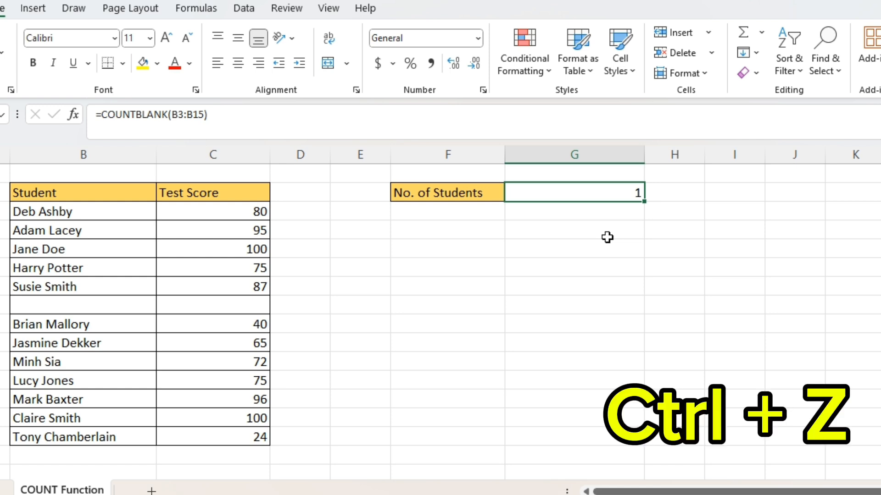
Step: Undo the last two edits to bring back the student entry in row 8
{"action": "key", "text": "ctrl+z"}
{"action": "key", "text": "ctrl+z"}
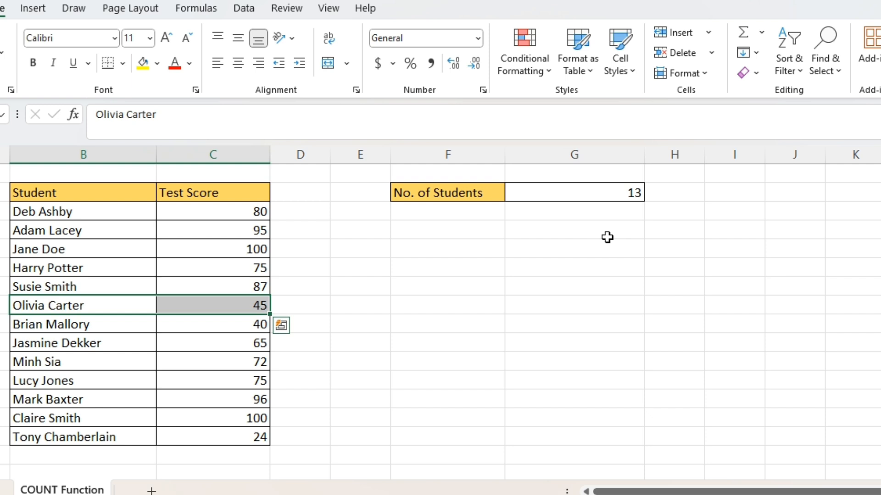
Step: Clear the No. of Students cell and insert =COUNT(C3:C15) through the Insert Function dialog, searching for count
{"action": "left_click", "coordinate": [562, 194]}
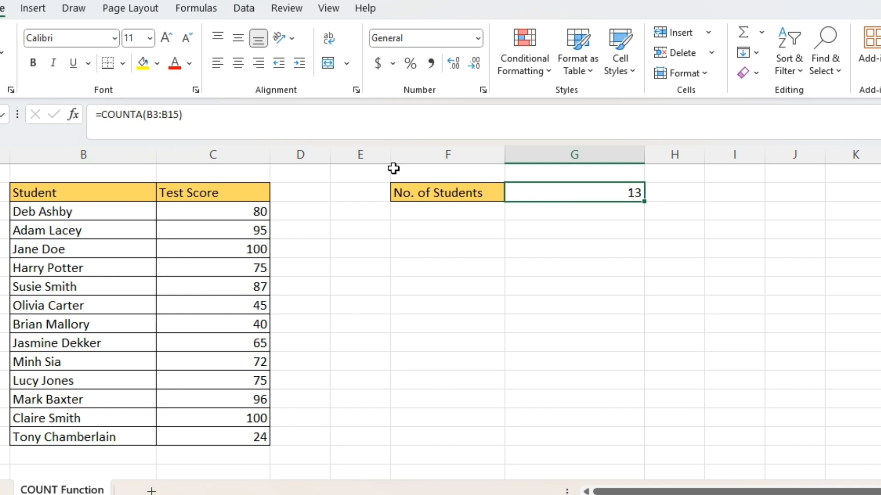
{"action": "key", "text": "Delete"}
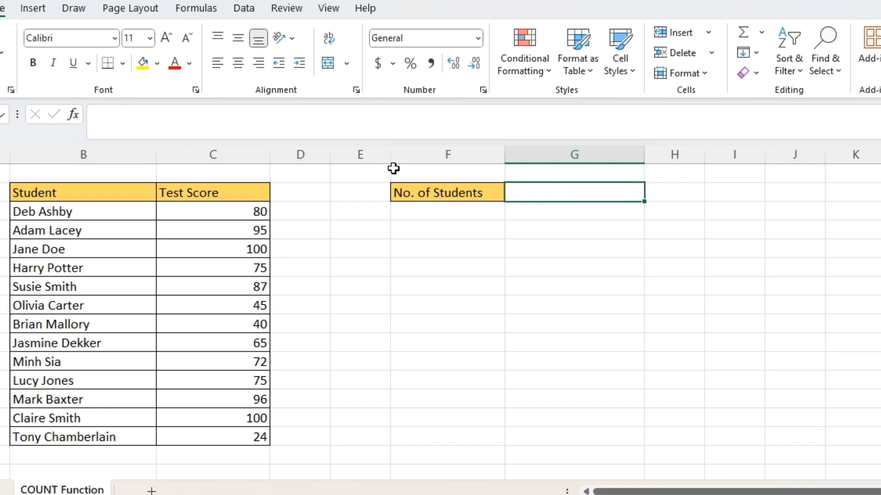
{"action": "left_click", "coordinate": [74, 115]}
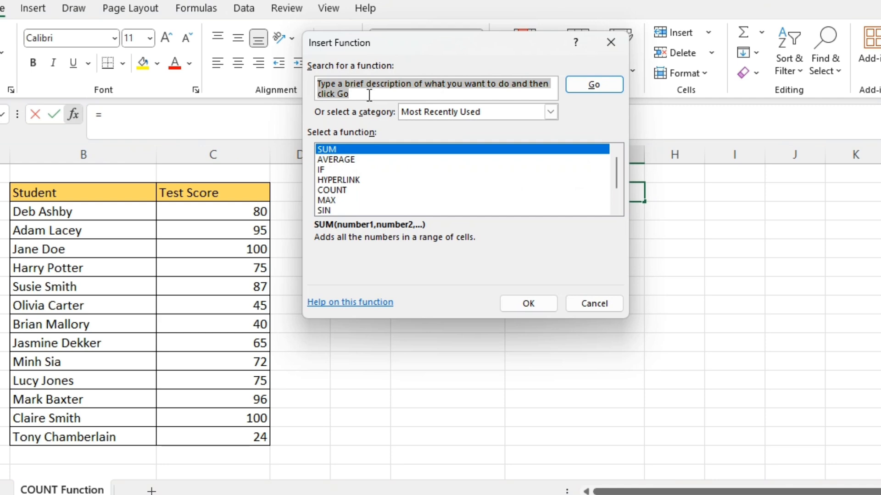
{"action": "left_click", "coordinate": [363, 96]}
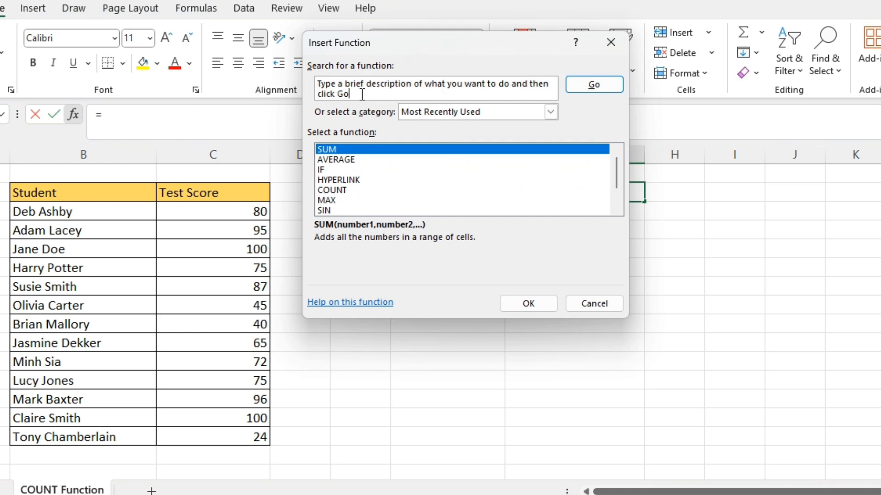
{"action": "left_click", "coordinate": [345, 93]}
{"action": "type", "text": "count"}
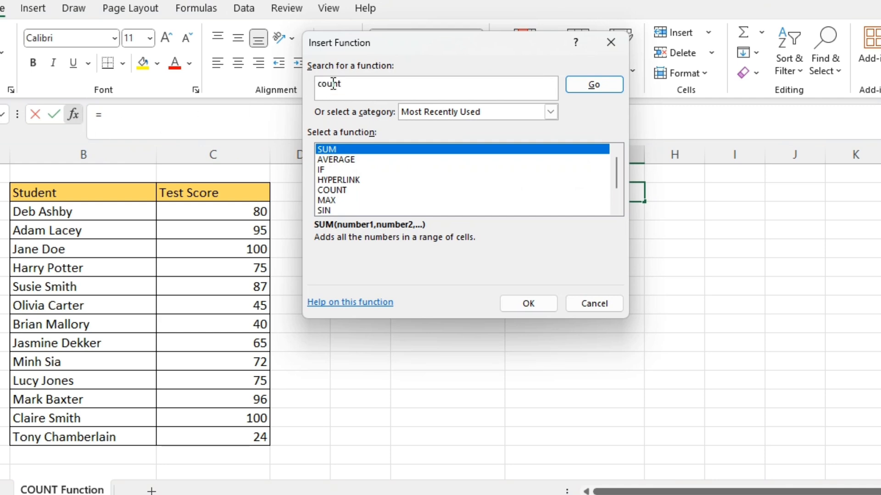
{"action": "key", "text": "Return"}
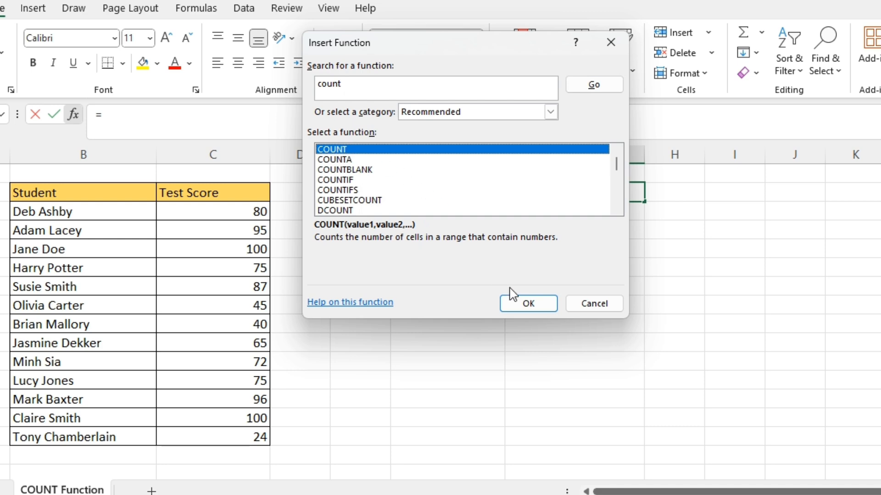
{"action": "left_click", "coordinate": [541, 303]}
{"action": "left_click_drag", "start_coordinate": [193, 211], "coordinate": [191, 435]}
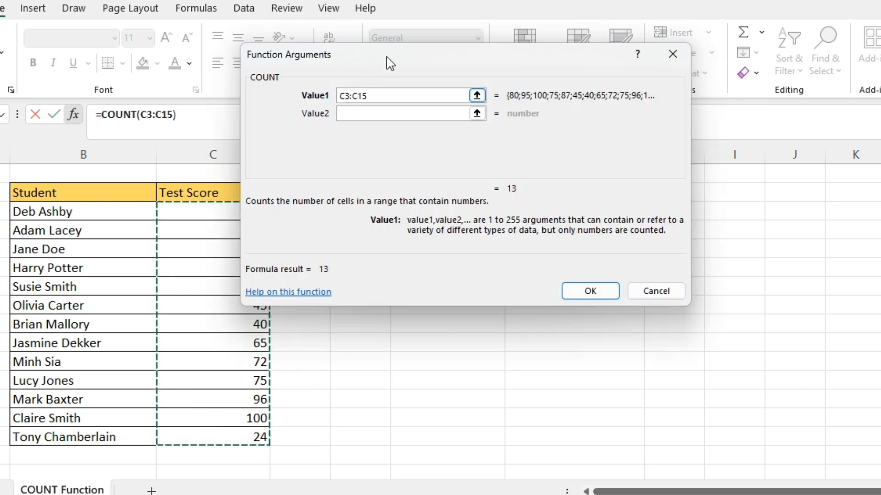
{"action": "left_click", "coordinate": [688, 296]}
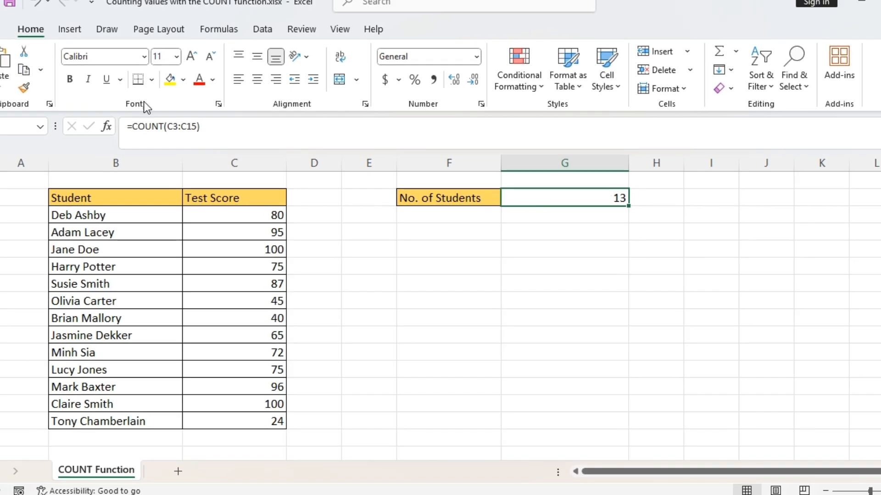
Step: Re-enter =COUNT(C3:C15) in the No. of Students cell using AutoSum's Count Numbers option on the Formulas ribbon
{"action": "left_click", "coordinate": [72, 30]}
{"action": "left_click", "coordinate": [218, 30]}
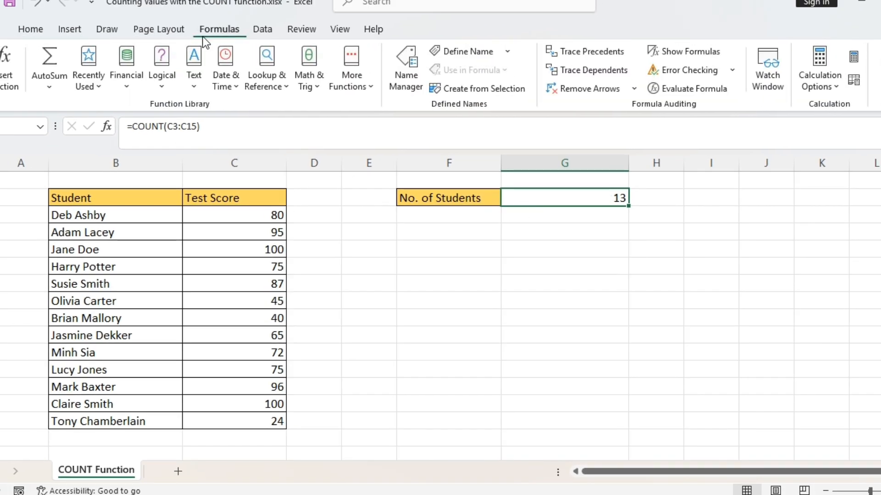
{"action": "left_click", "coordinate": [55, 88]}
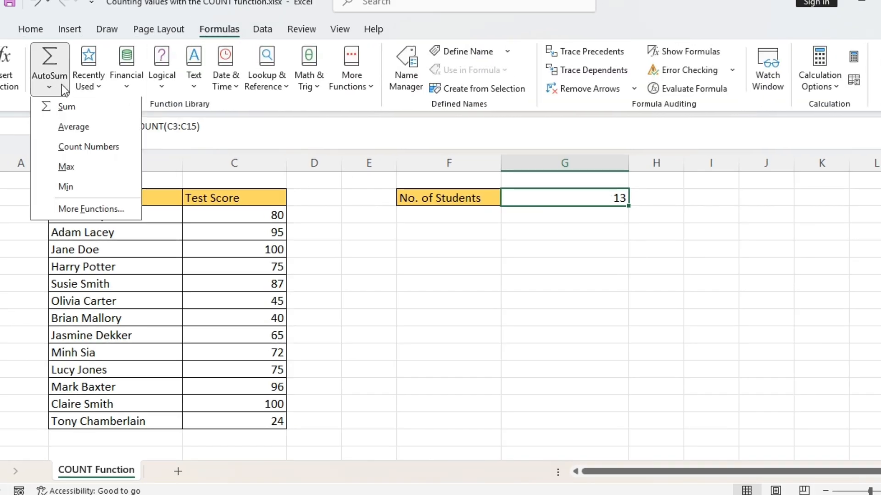
{"action": "left_click", "coordinate": [95, 147]}
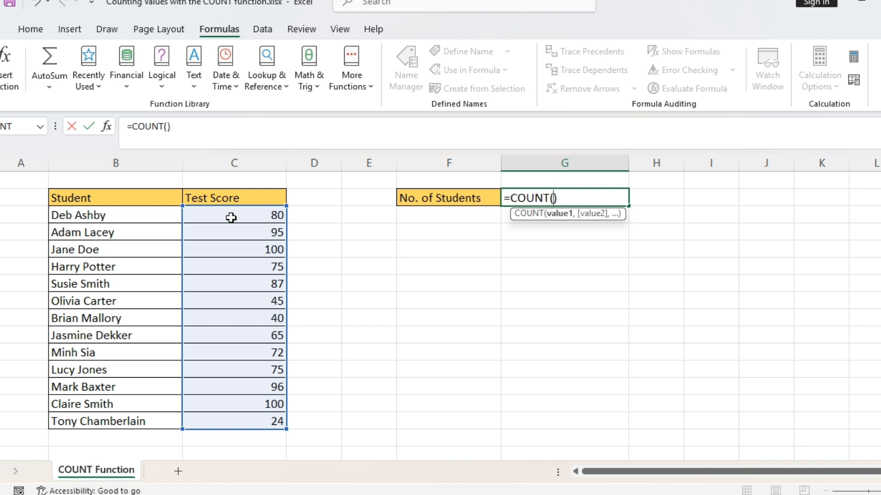
{"action": "left_click_drag", "start_coordinate": [233, 216], "coordinate": [243, 429]}
{"action": "key", "text": "Return"}
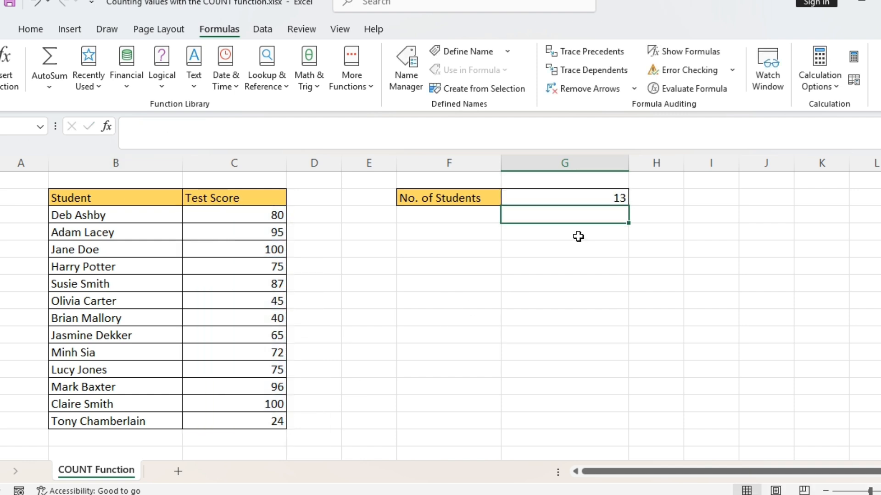
{"action": "left_click", "coordinate": [546, 201]}
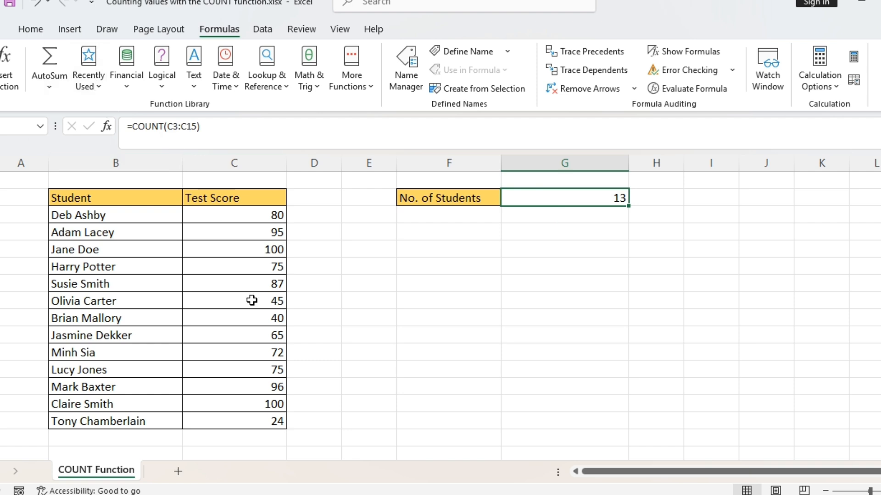
Step: Add a Count Numbers AutoSum in the cell below the Test Score column, counting C3:C15
{"action": "left_click", "coordinate": [258, 434]}
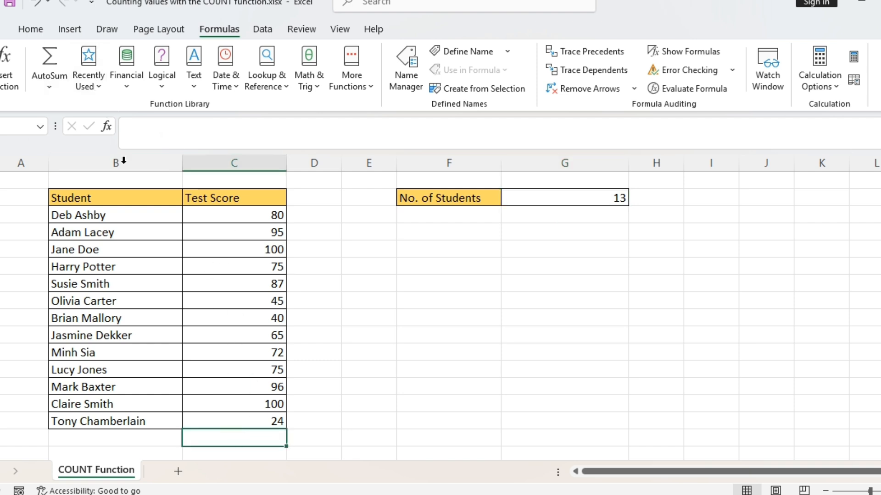
{"action": "left_click", "coordinate": [51, 88]}
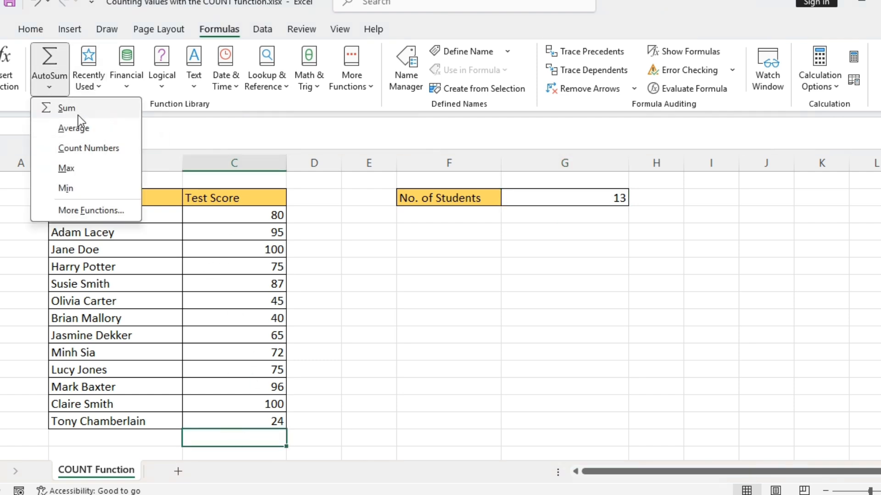
{"action": "left_click", "coordinate": [87, 143]}
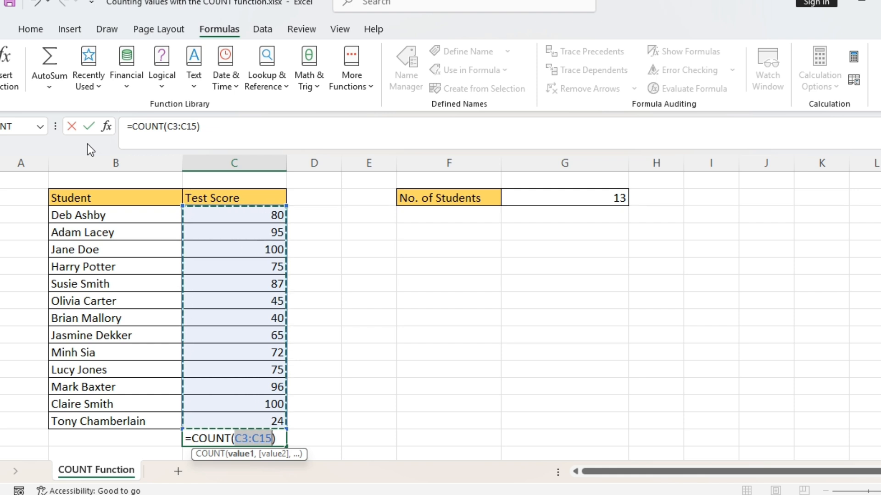
{"action": "key", "text": "Return"}
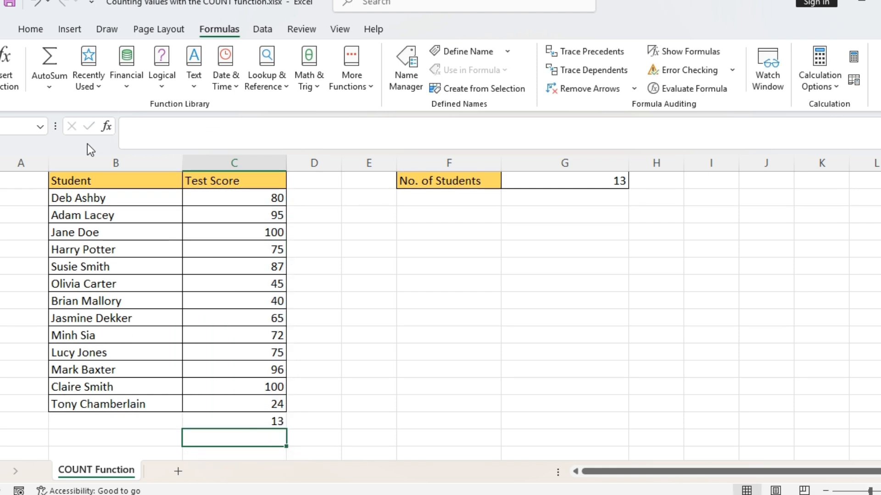